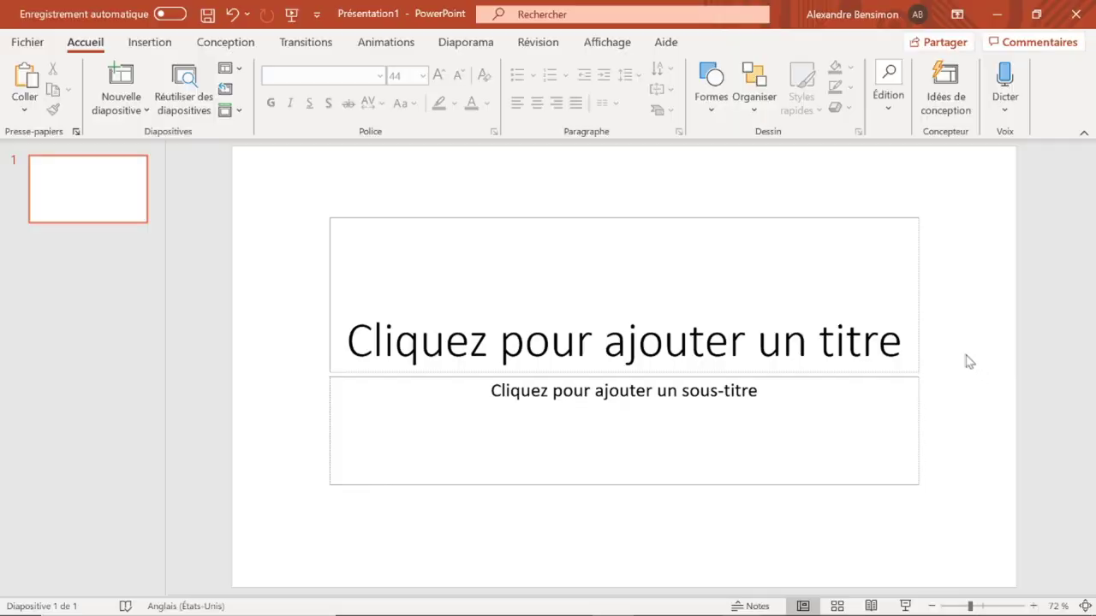
Step: Start a new screen recording from Insertion > Média > Enregistrement de l'écran
left_click(138, 47)
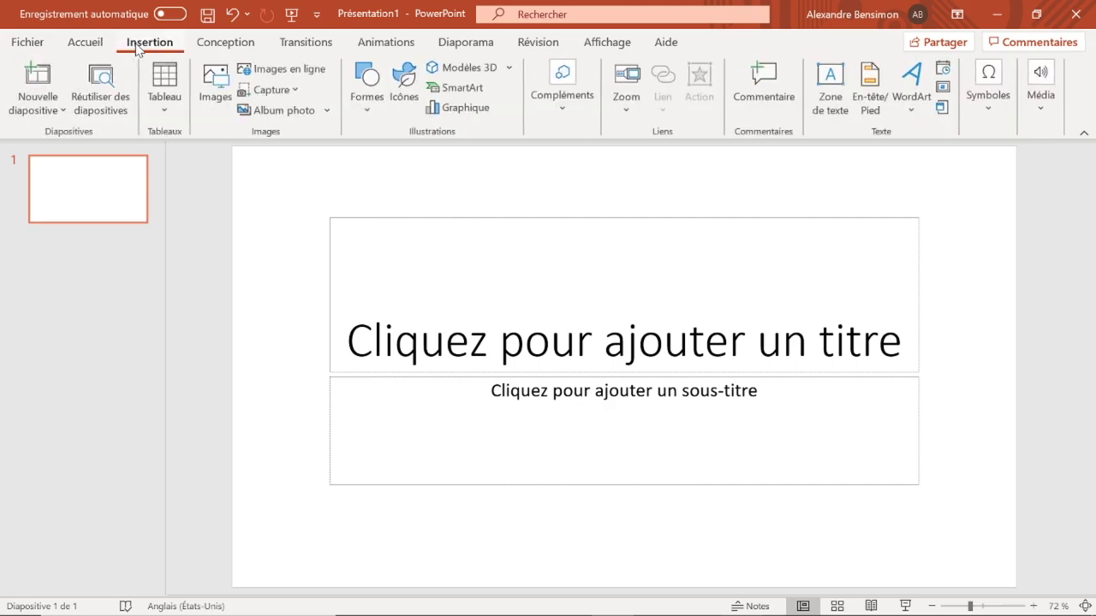
left_click(1038, 110)
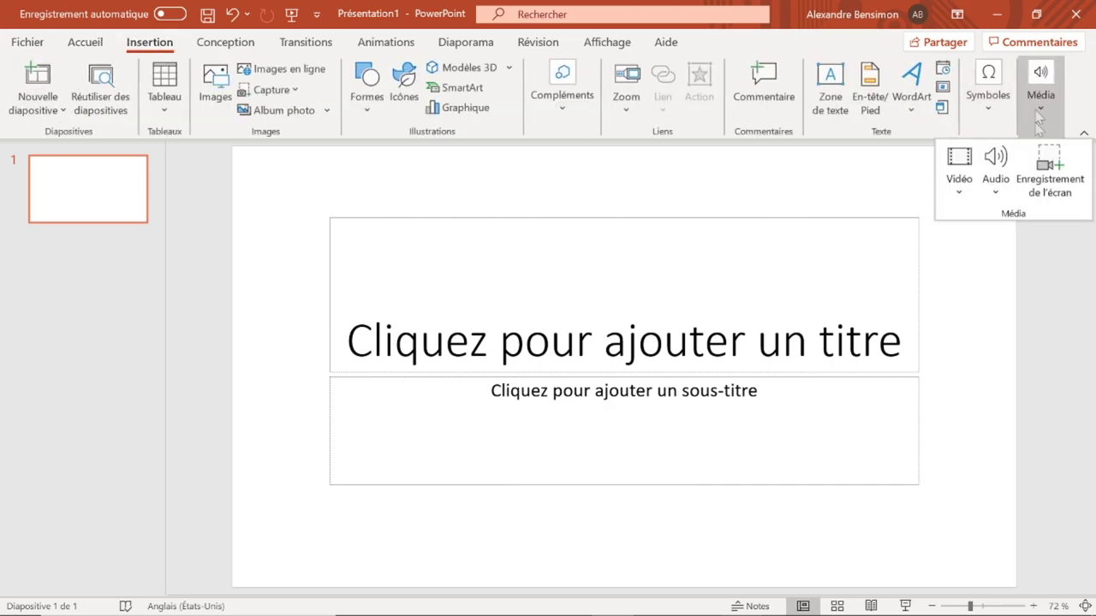
left_click(1058, 193)
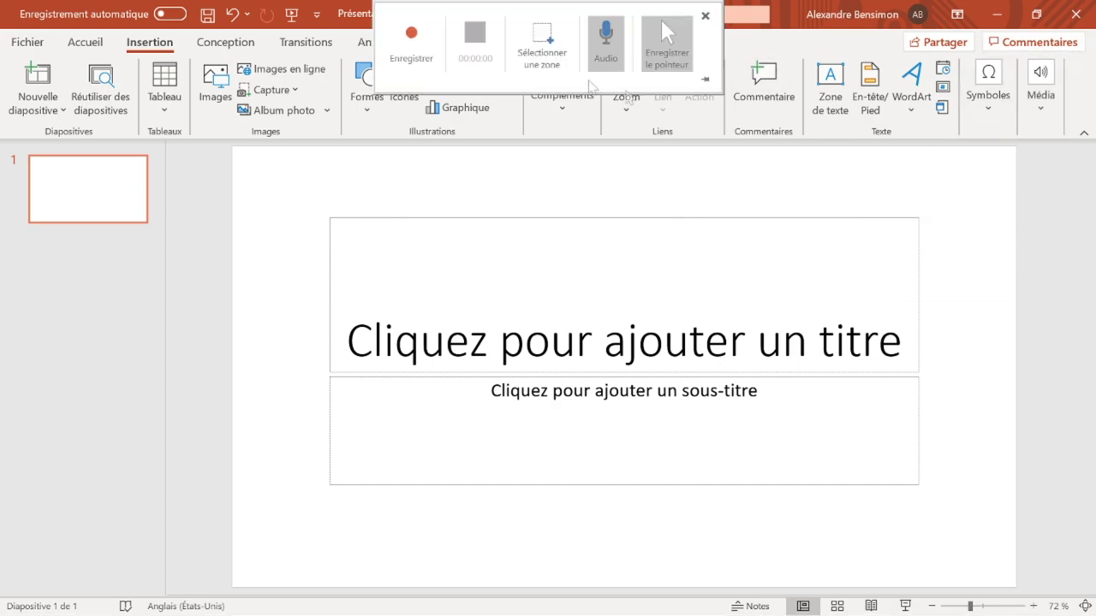
Step: Frame exactly the slide as the capture area, keep pointer capture on, and start recording
left_click(556, 65)
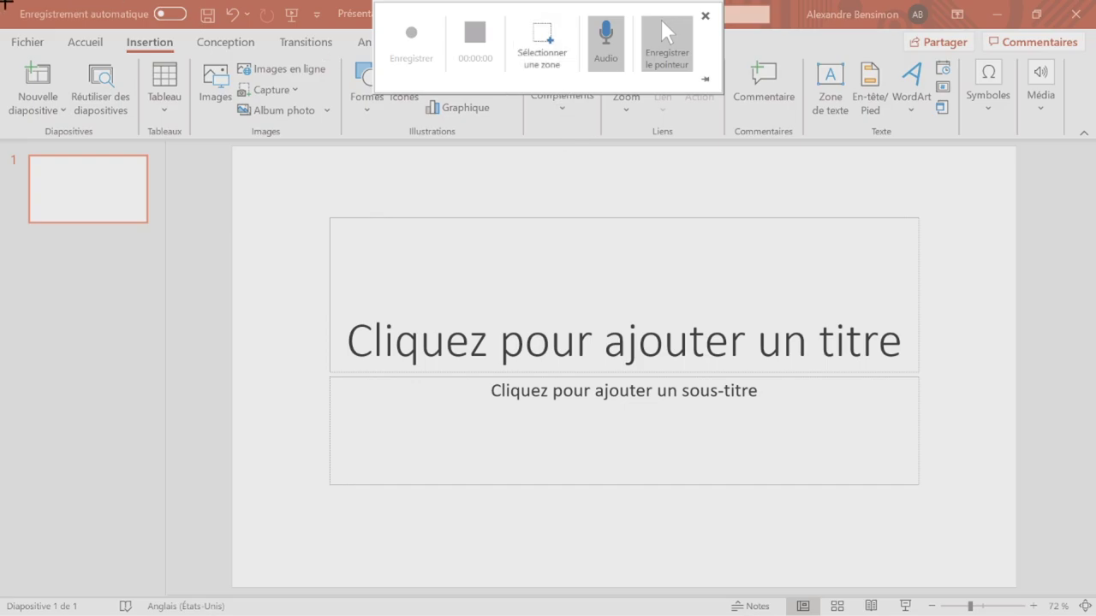
left_click_drag(1, 0, 1095, 615)
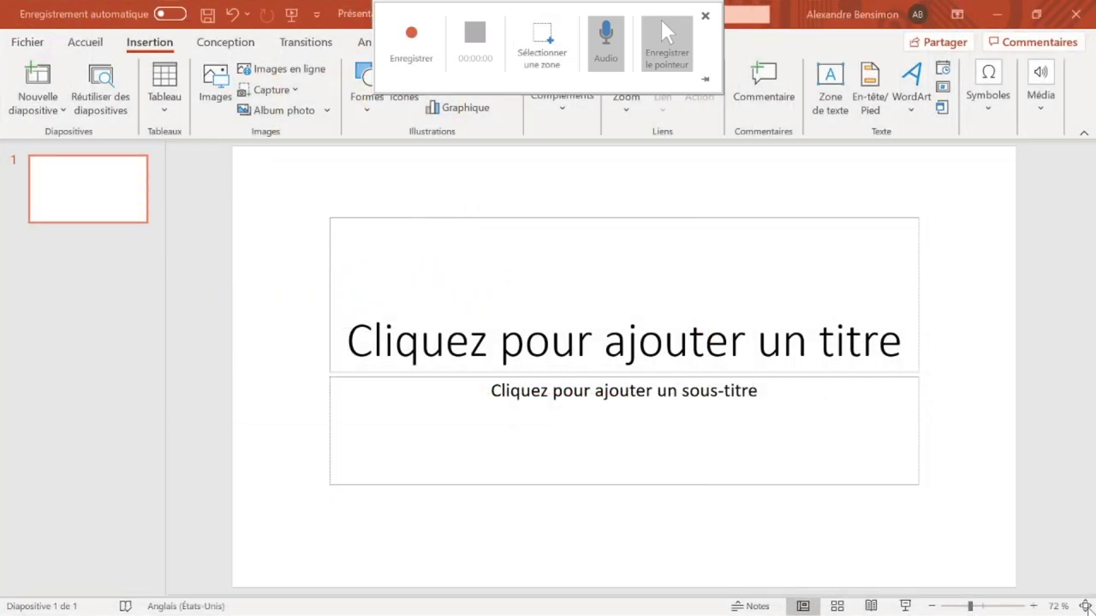
left_click(542, 43)
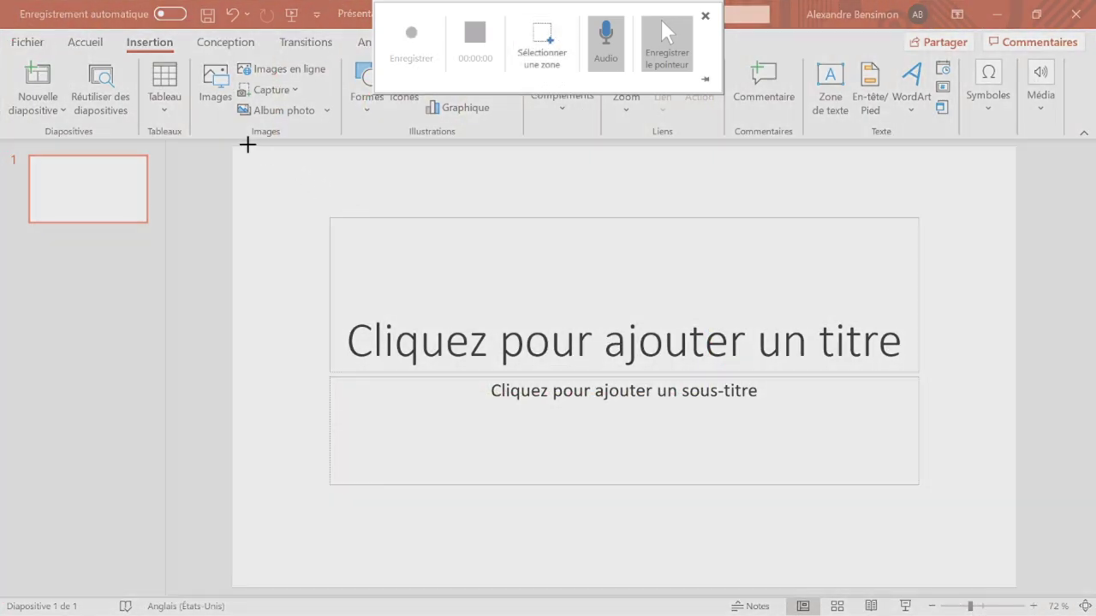
left_click_drag(230, 148, 1027, 589)
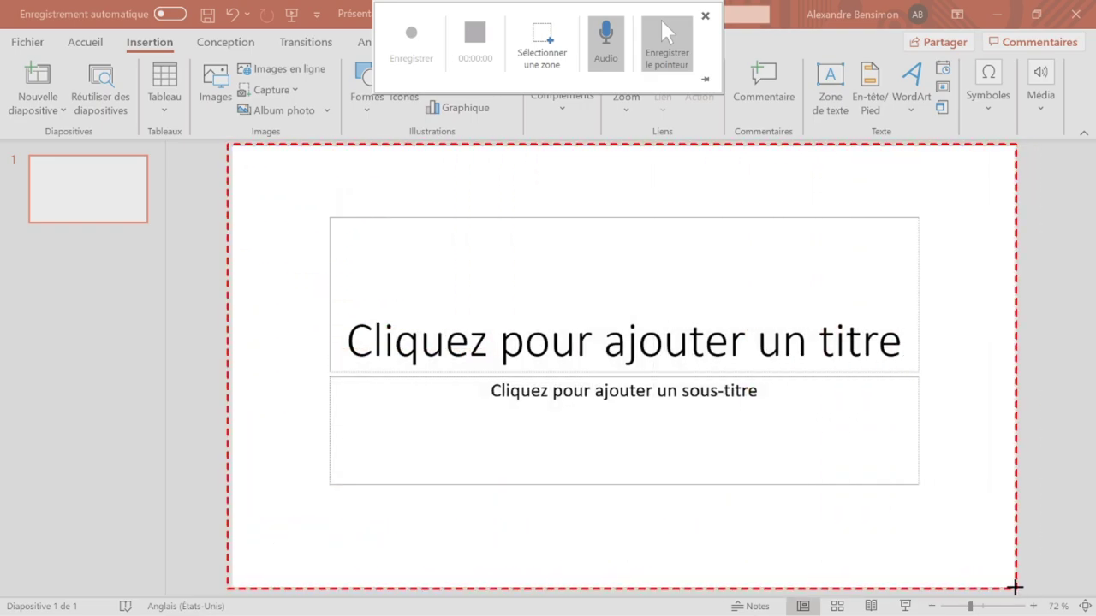
left_click_drag(1027, 589, 1018, 589)
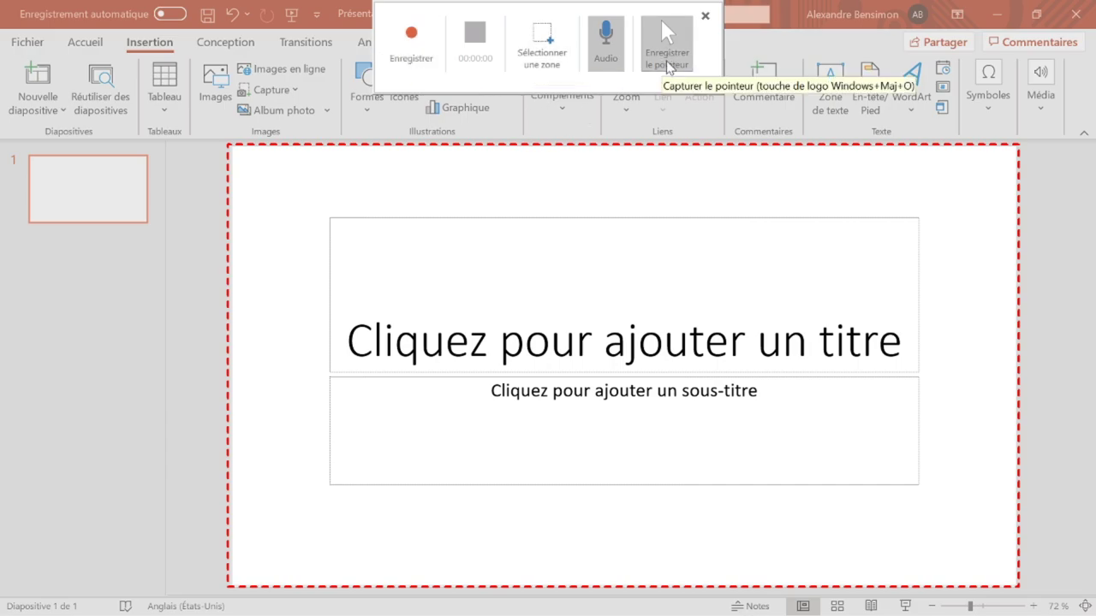
left_click(666, 52)
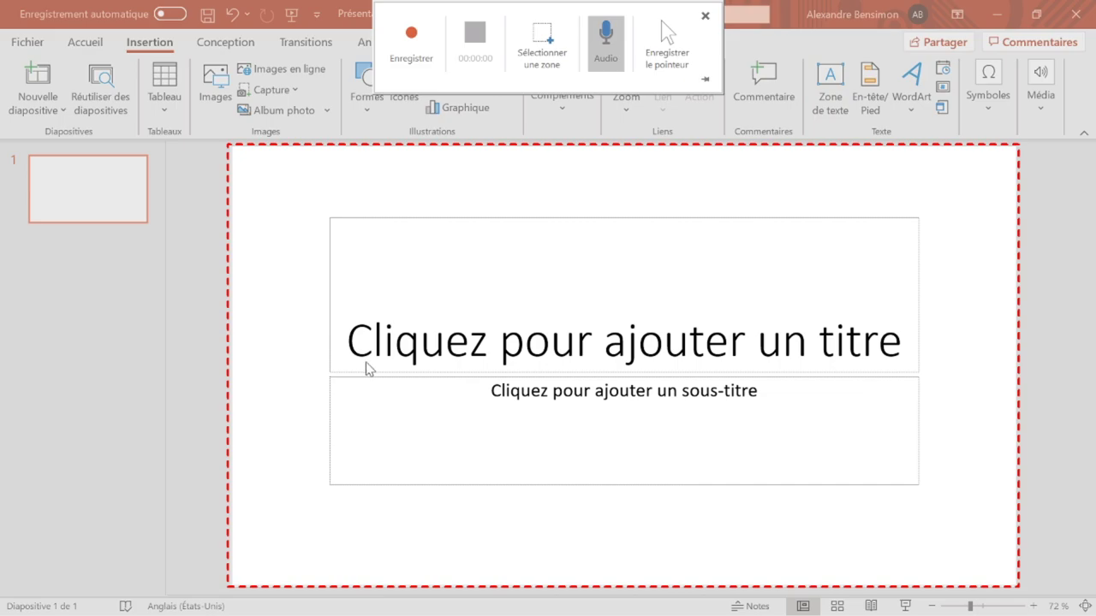
left_click(667, 43)
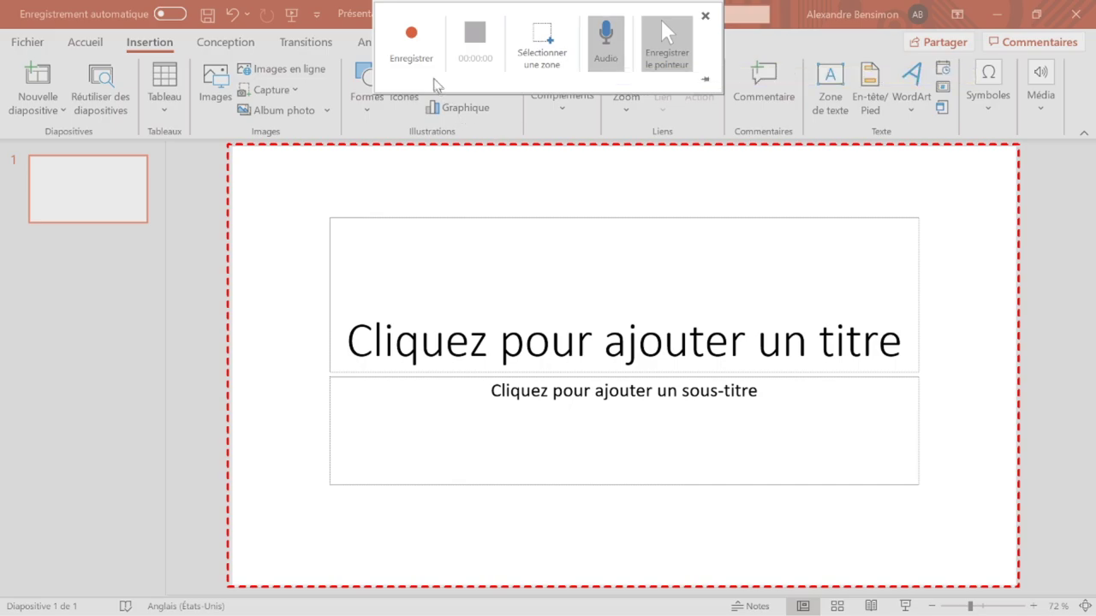
left_click(417, 61)
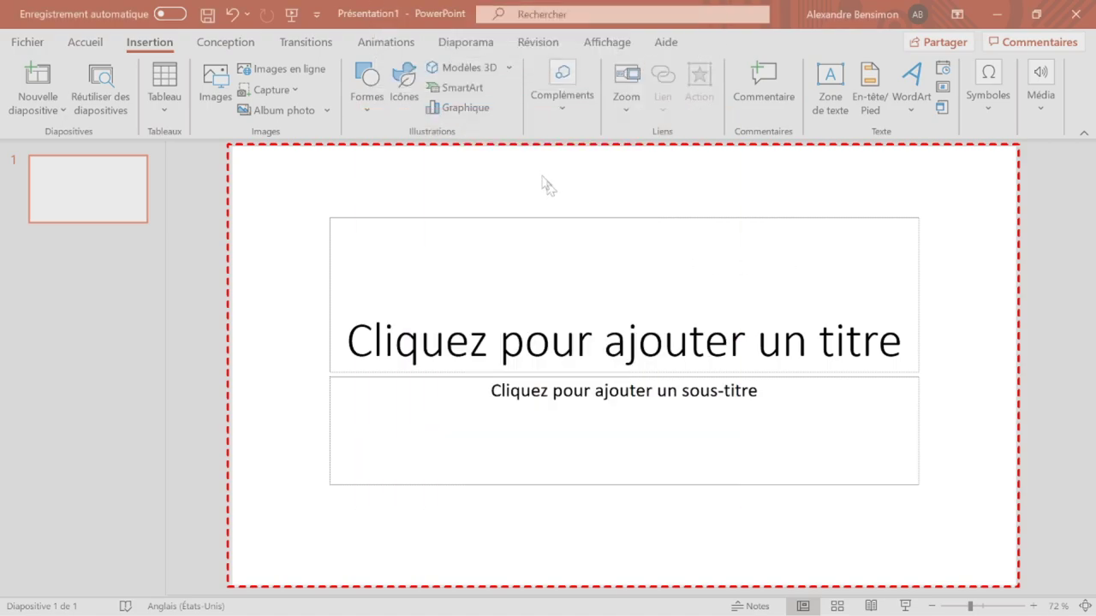
Step: Pause the screen recording once, then resume it
mouse_move(563, 4)
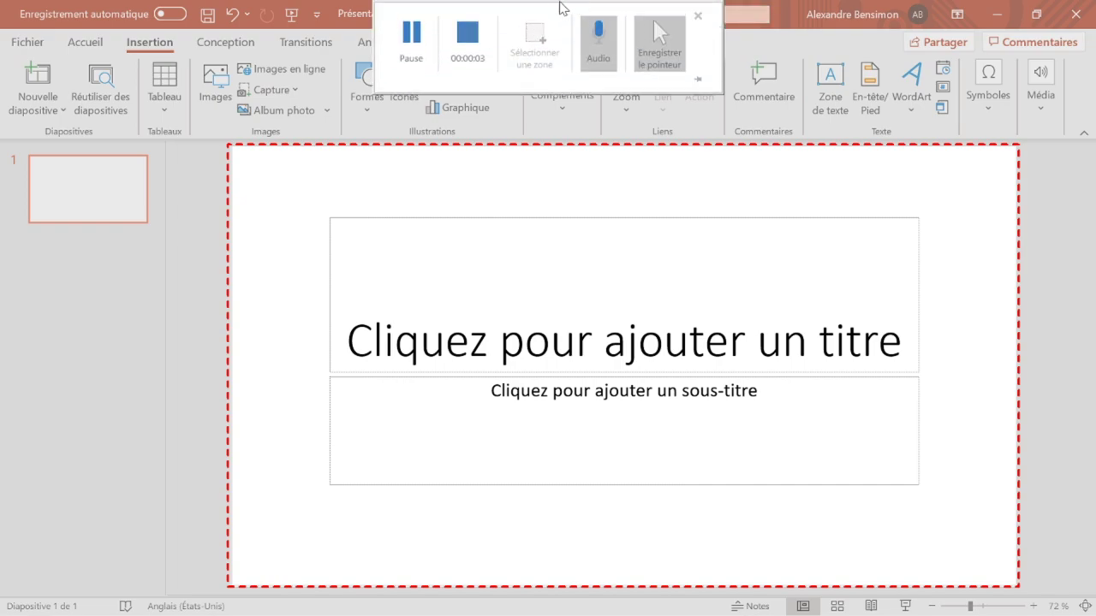
left_click(411, 51)
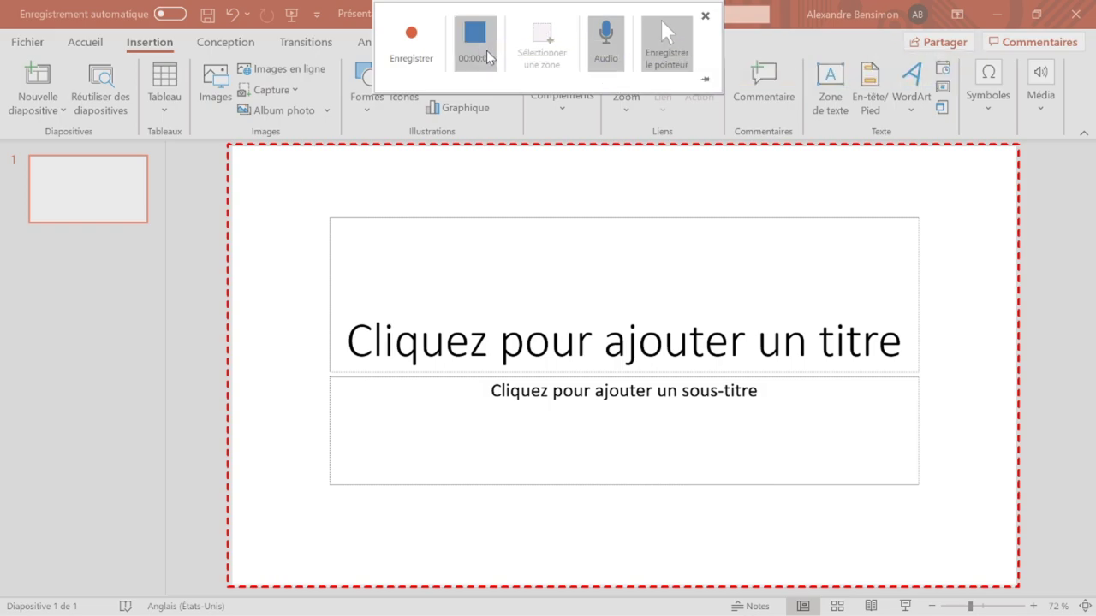
left_click(417, 53)
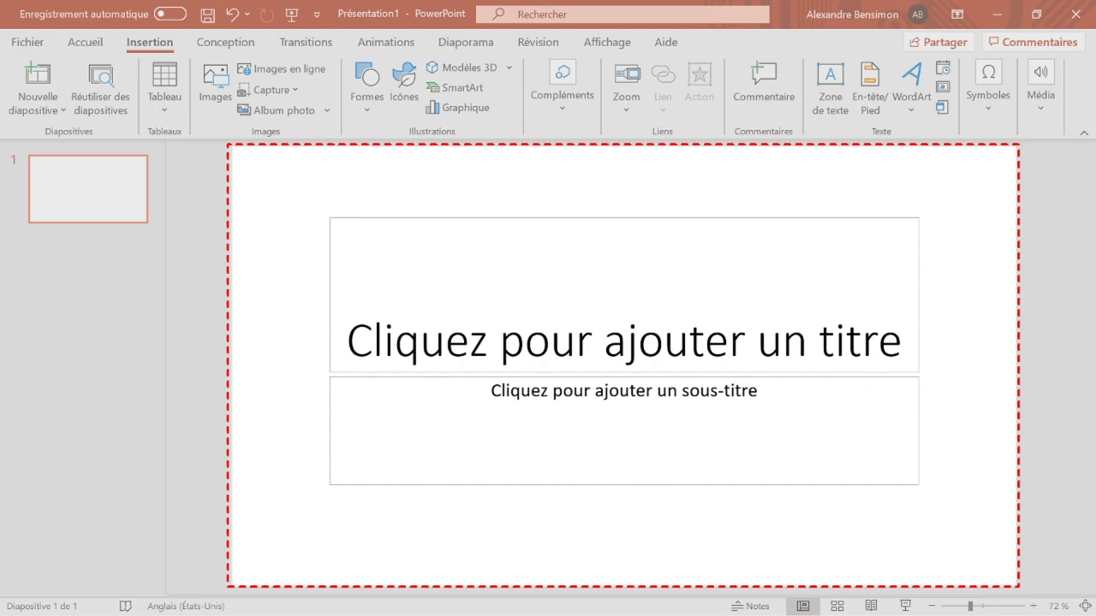
Step: Type the slide title 'Voilà comment on met un titre'
left_click(624, 340)
type("Voilà comment on met un tirr")
key("BackSpace")
type("tre")
Step: Add the subtitle 'Un super sous-titre', then stop recording to insert the capture as video
key("ctrl+Return")
type("Un super sous-")
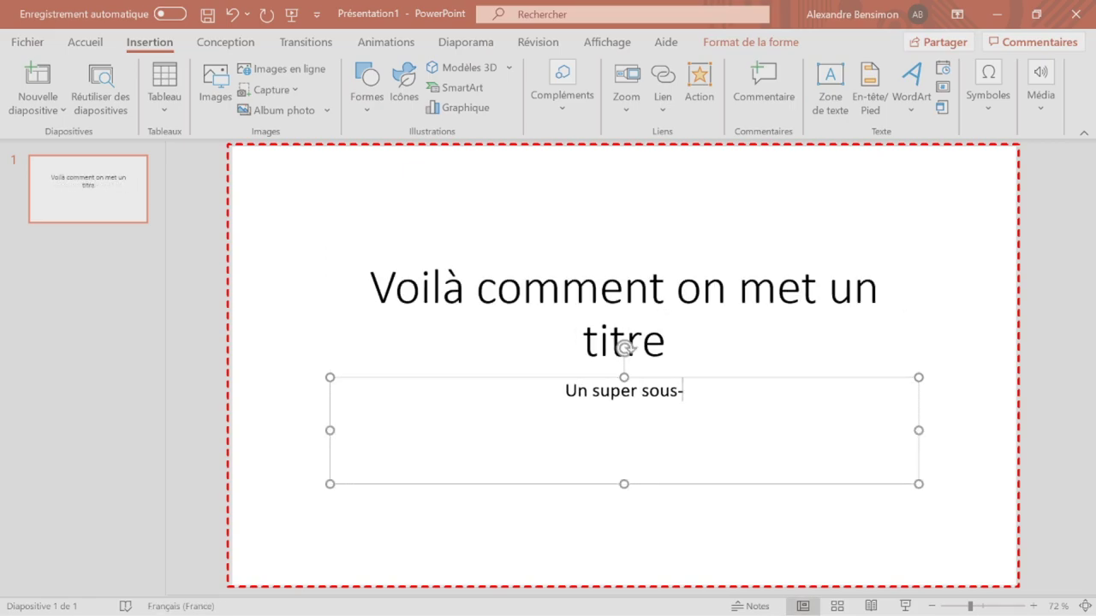
type("titre")
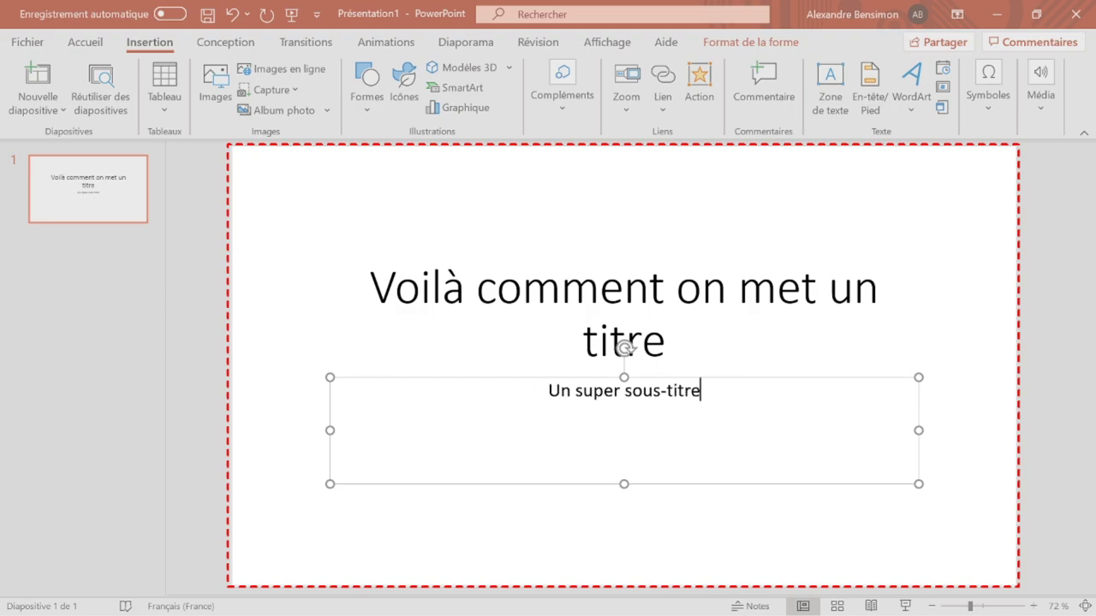
key("Escape")
key("Escape")
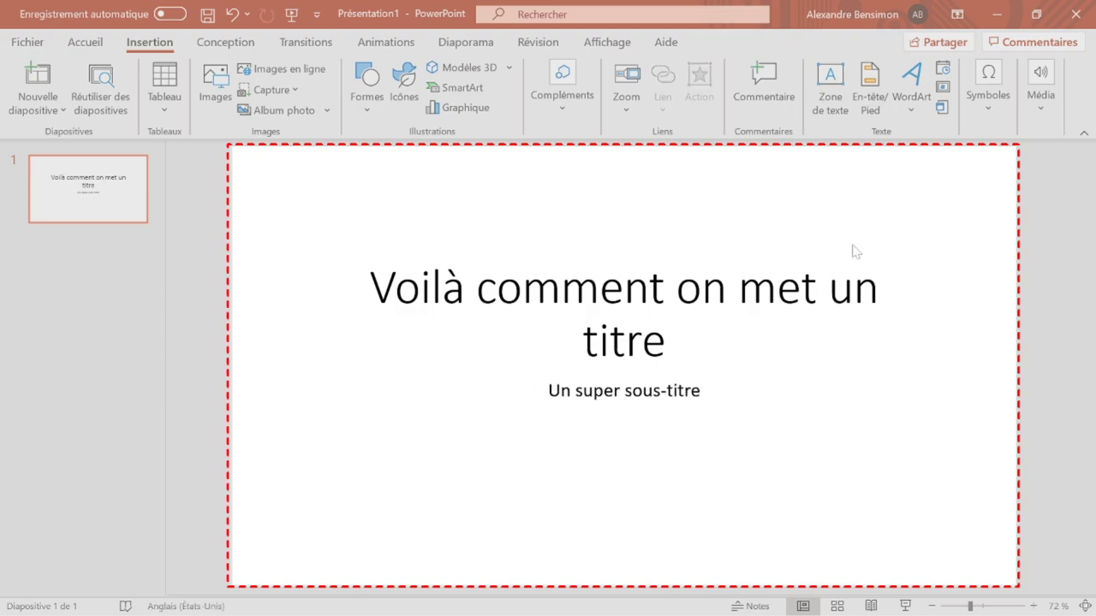
mouse_move(527, 4)
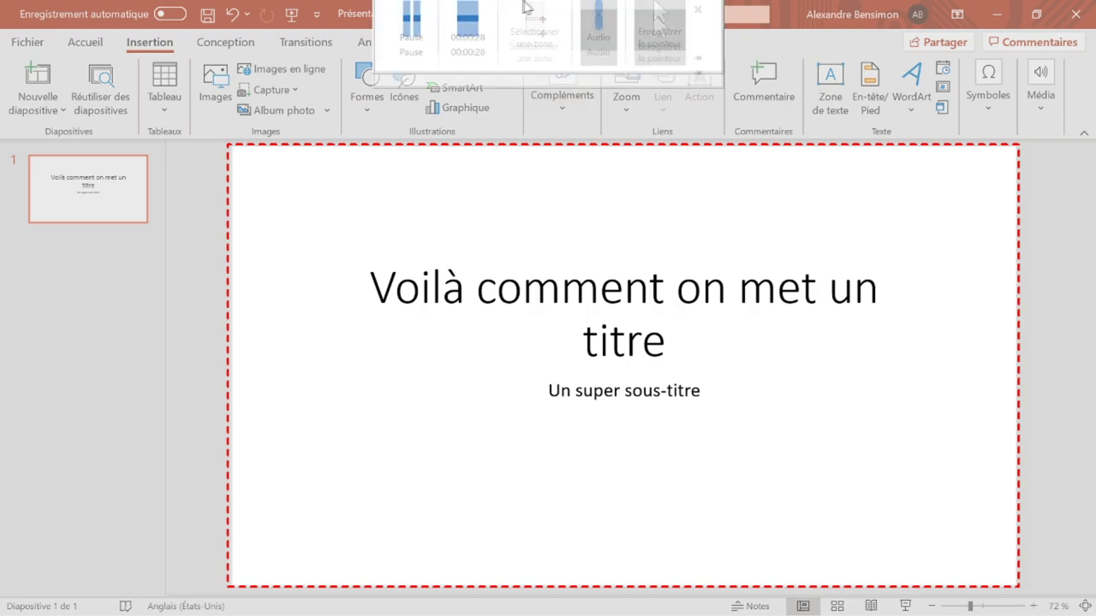
left_click(463, 43)
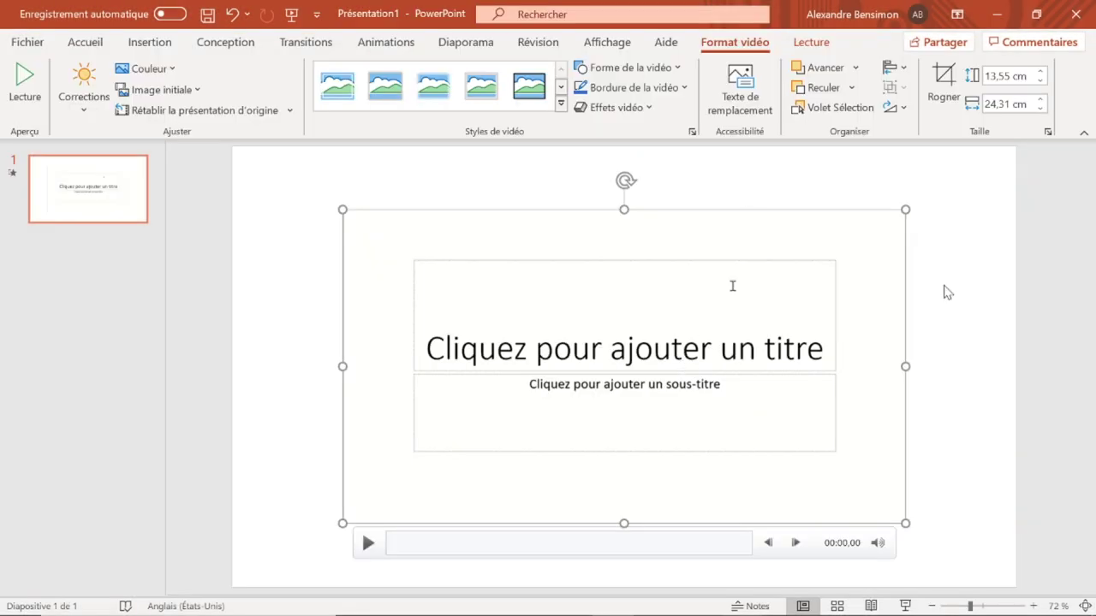
Step: Preview the inserted video by playing it, skipping ahead and pausing
left_click(373, 542)
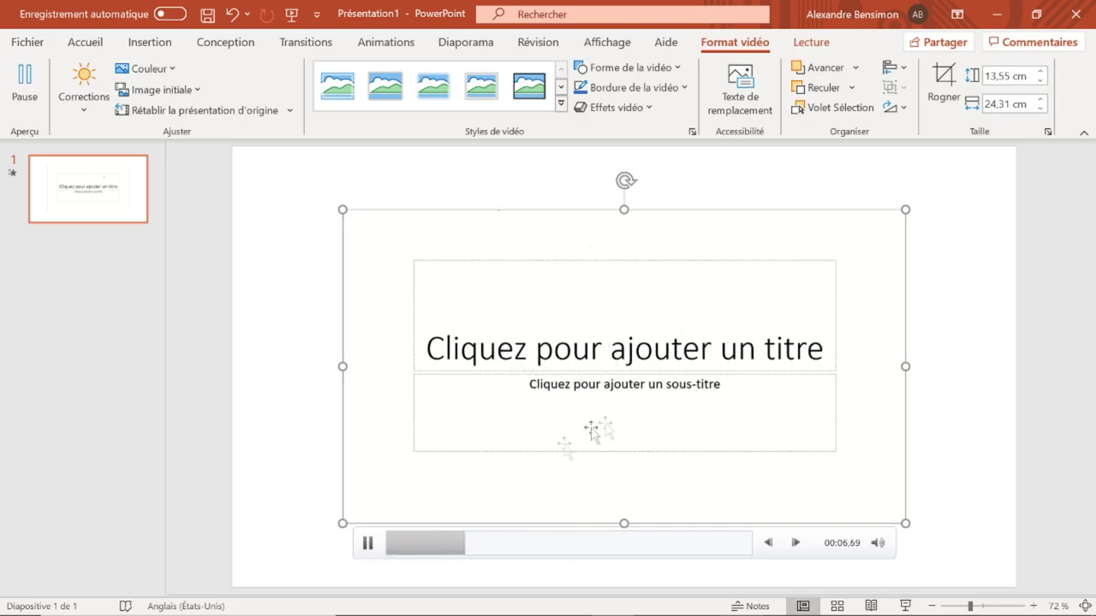
left_click(693, 543)
left_click(367, 543)
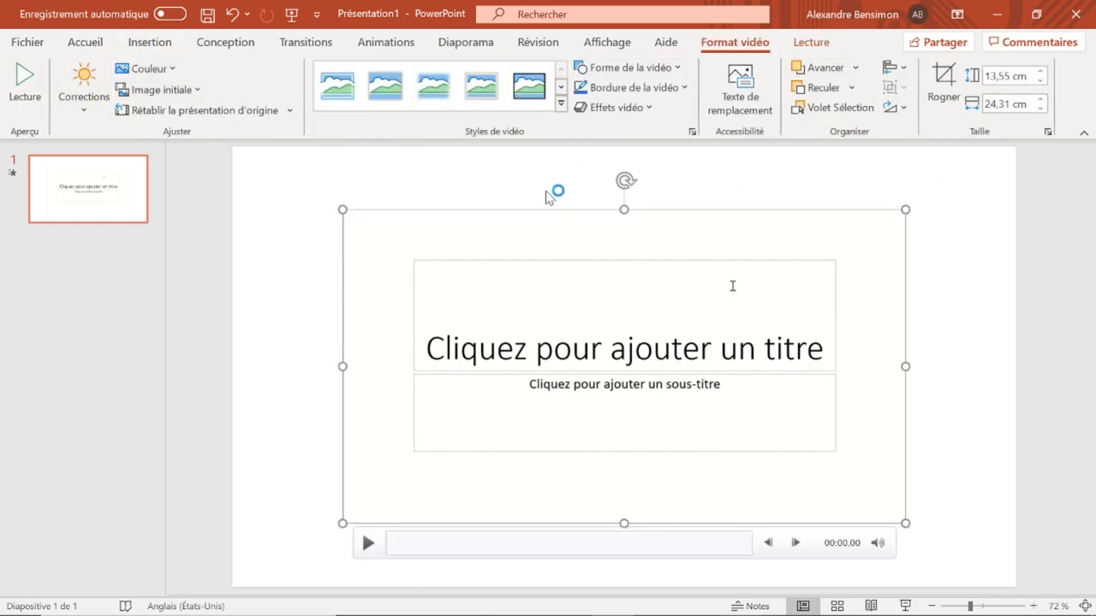
left_click(944, 82)
Step: Crop the video's bottom so it is 12,51 cm tall and give it a black border
left_click_drag(624, 520, 624, 497)
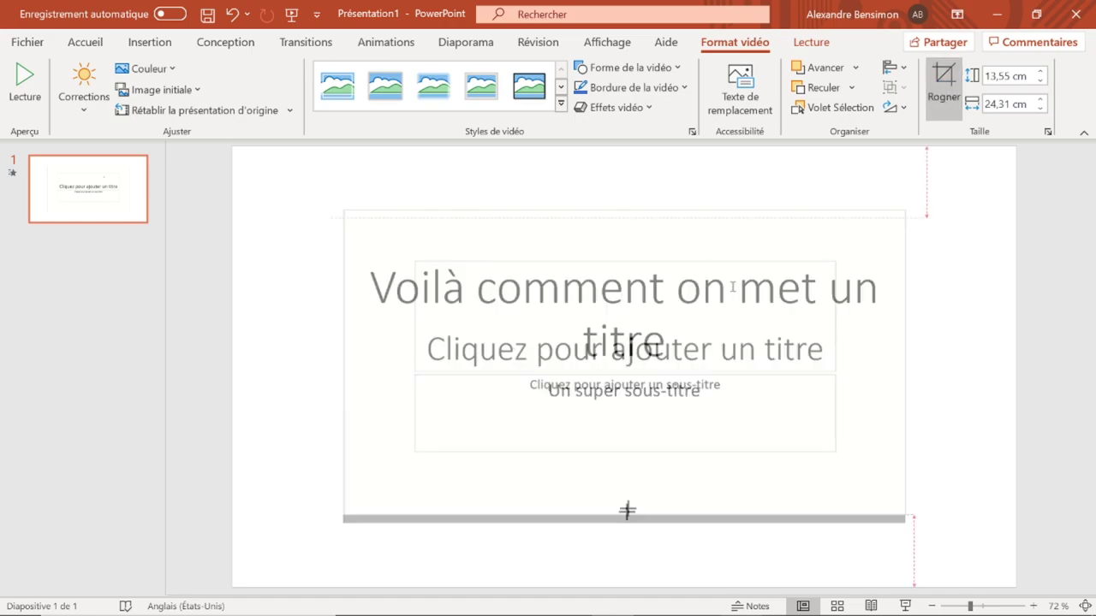
left_click(942, 79)
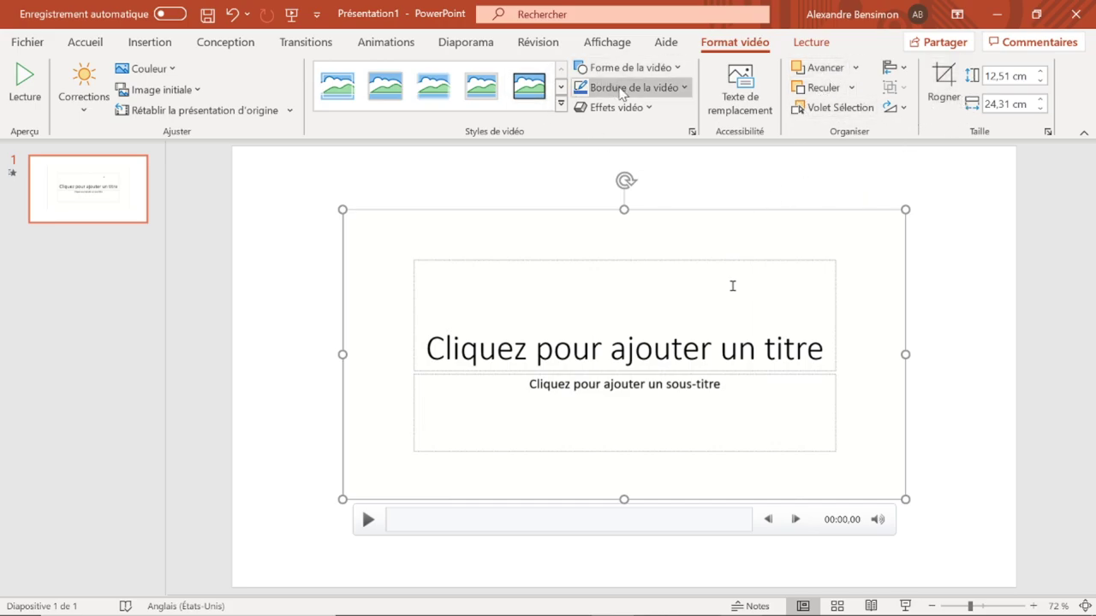
left_click(615, 85)
left_click(595, 134)
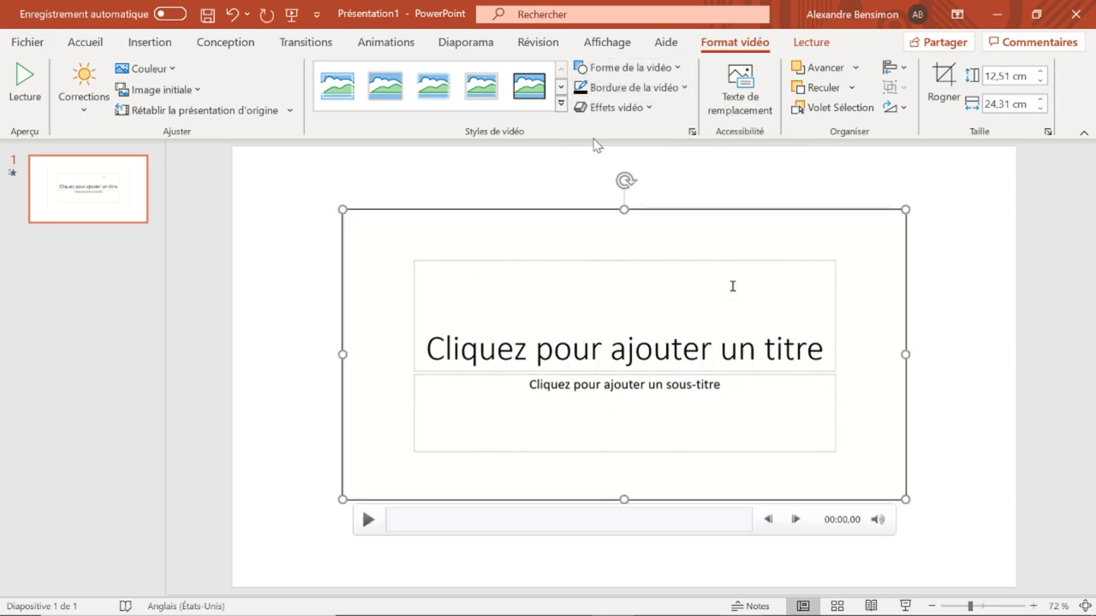
left_click(995, 283)
Step: Browse the video's brightness and contrast presets without applying any
left_click(641, 286)
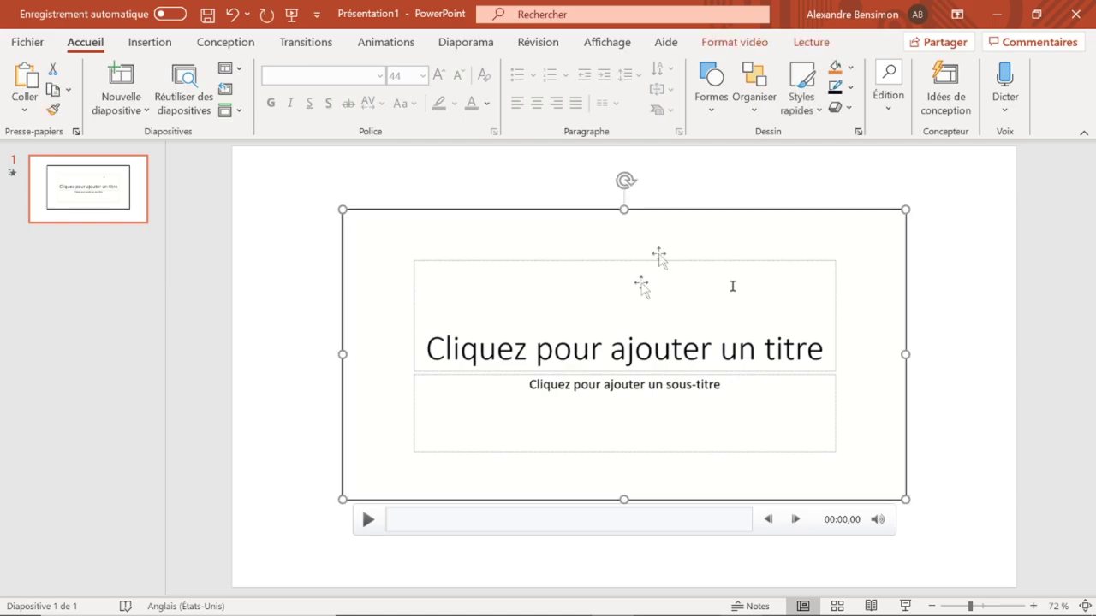
left_click(743, 42)
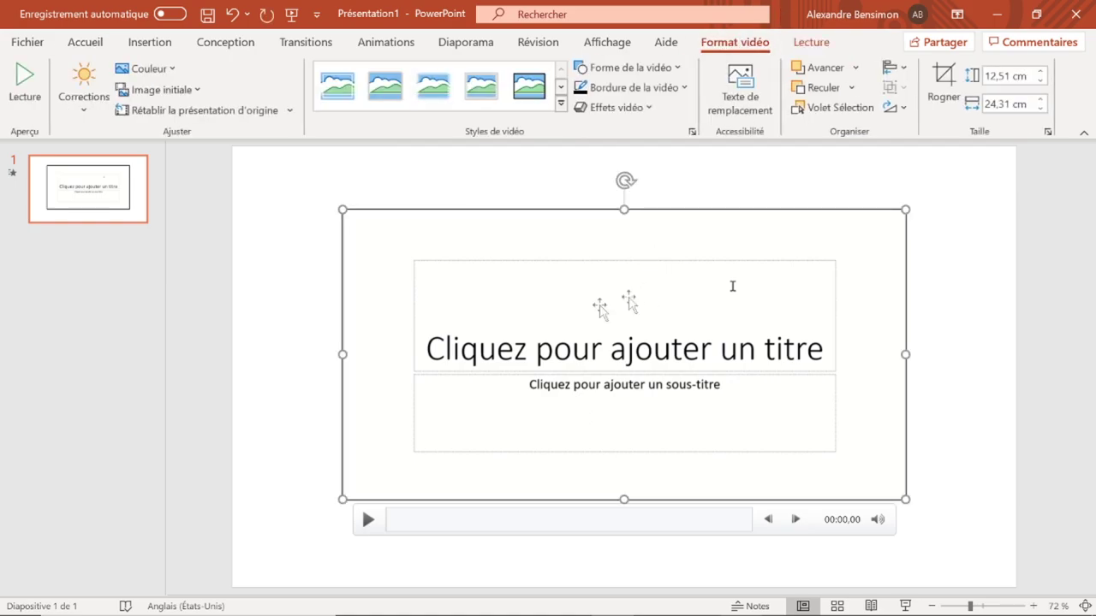
left_click(84, 109)
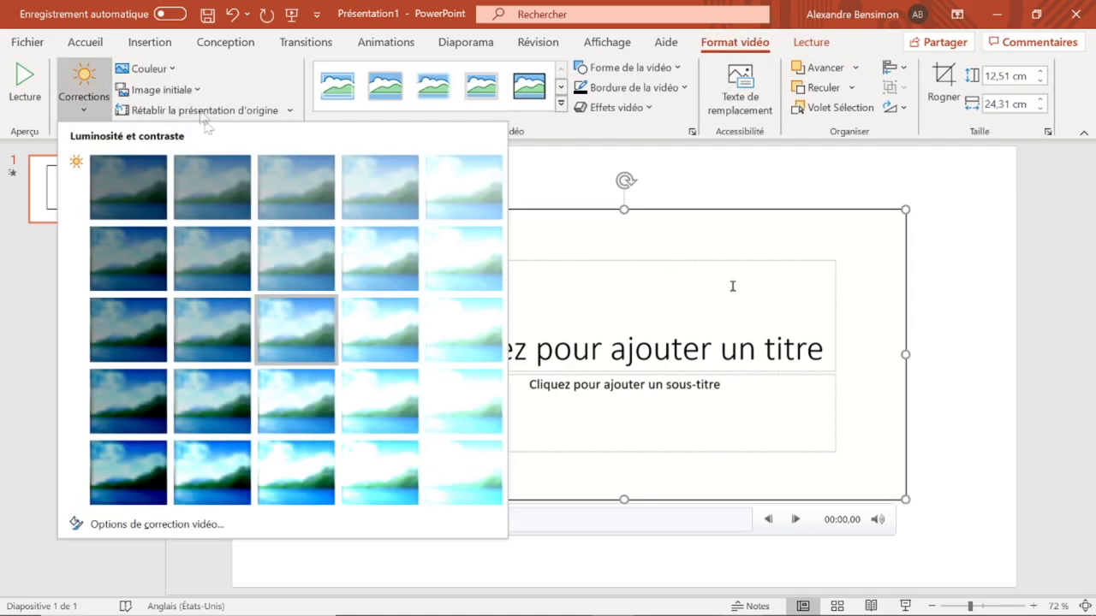
left_click(250, 83)
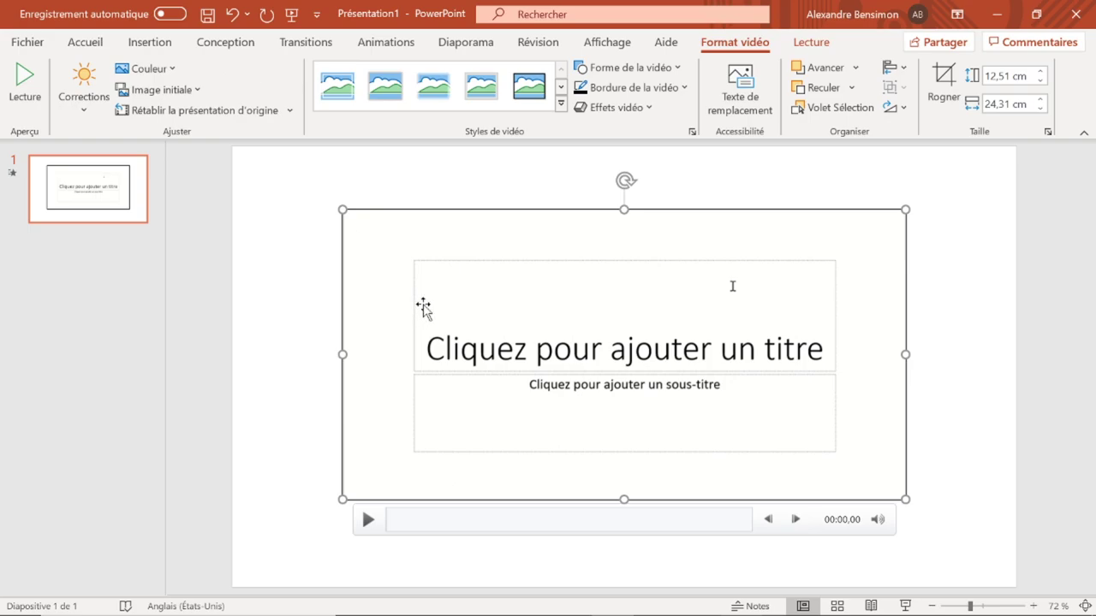
left_click(288, 266)
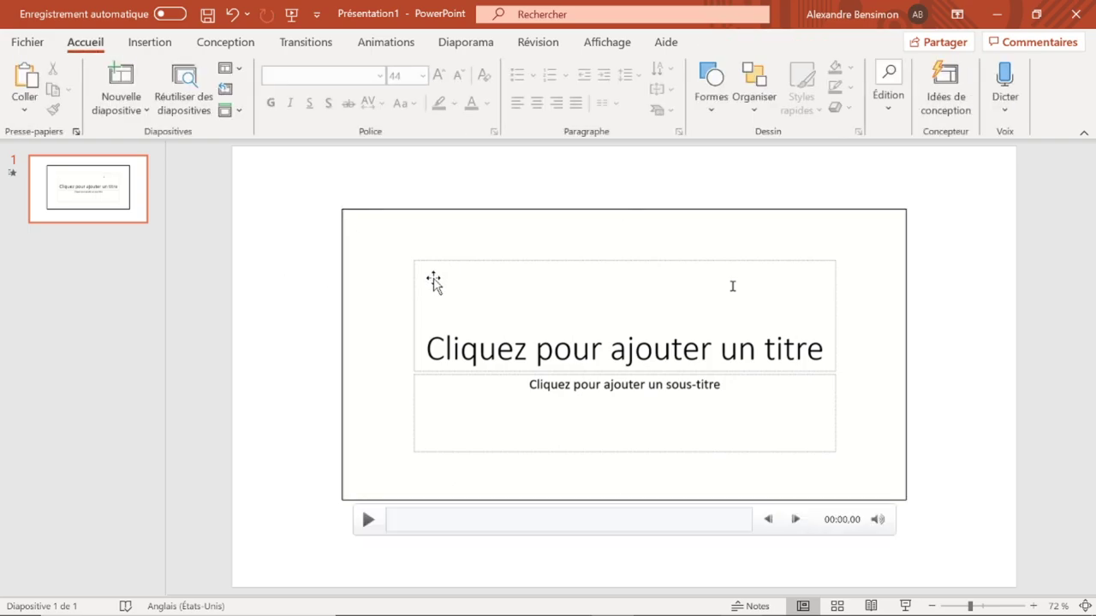
left_click(431, 281)
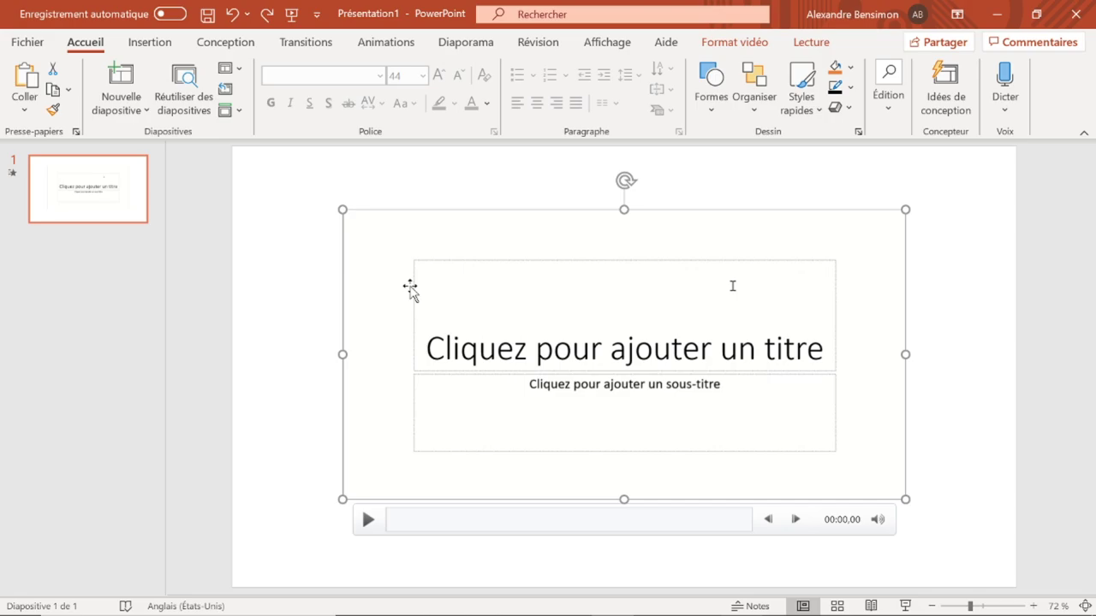
right_click(411, 291)
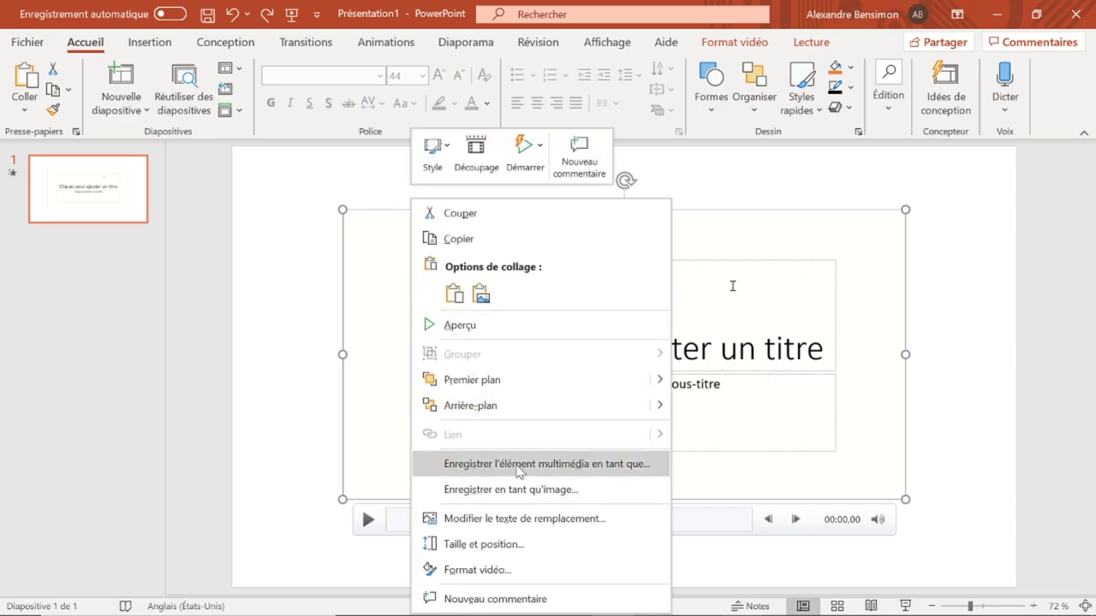
Step: Save the video as a media file named 'vidéo PPT' in the Images folder
left_click(519, 465)
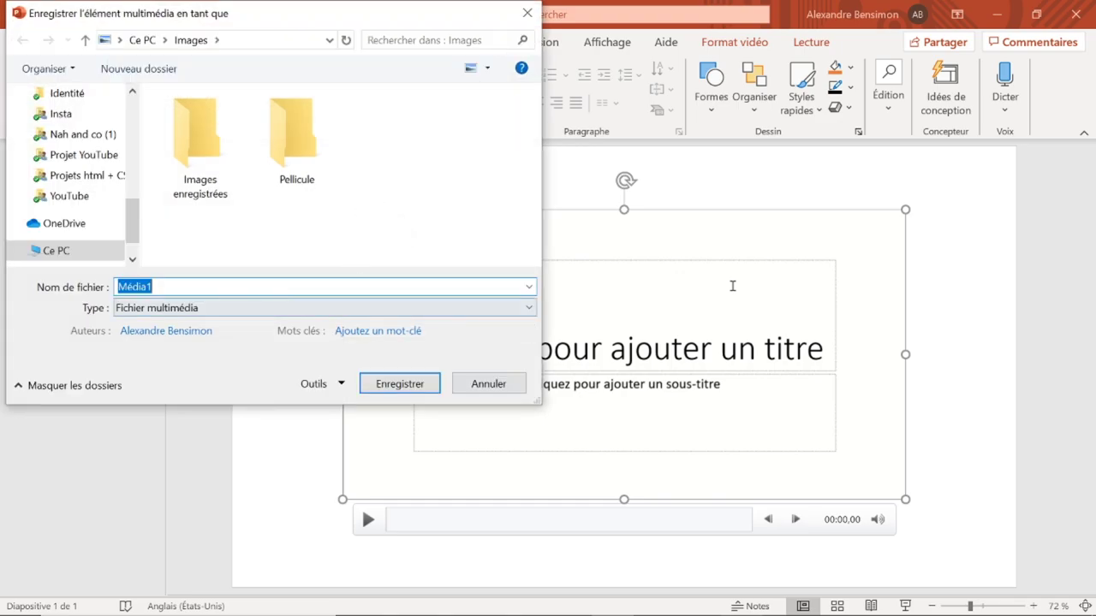
type("vidéo PPT")
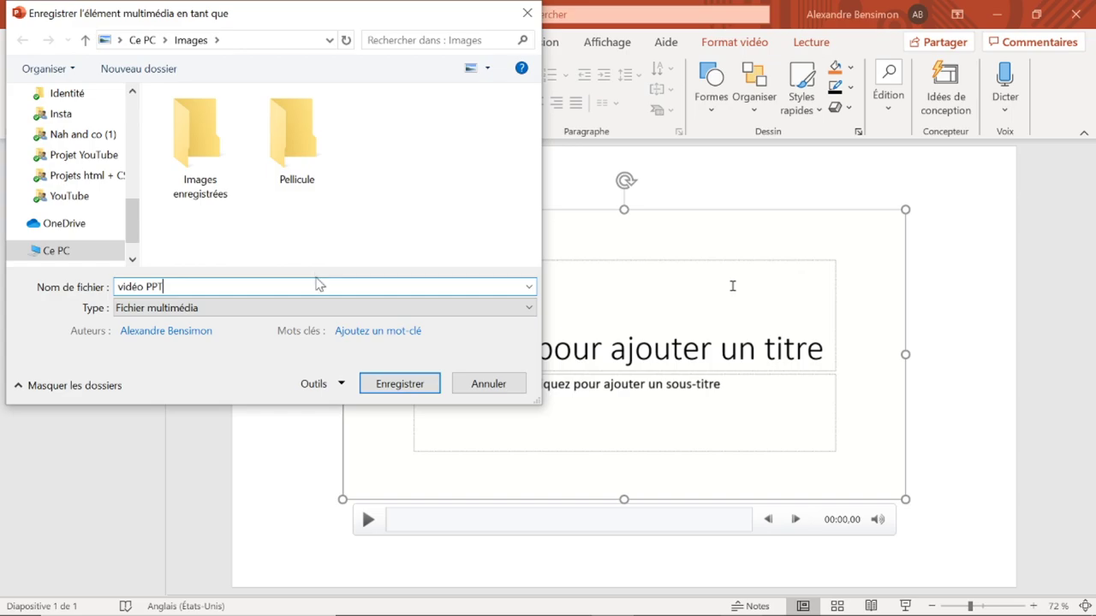
left_click(386, 381)
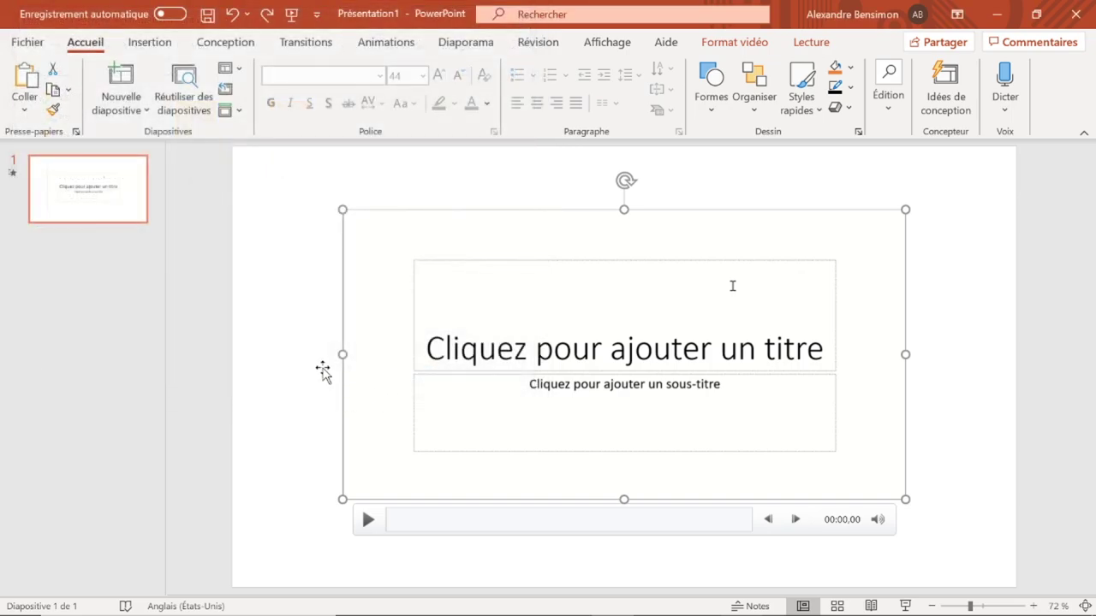